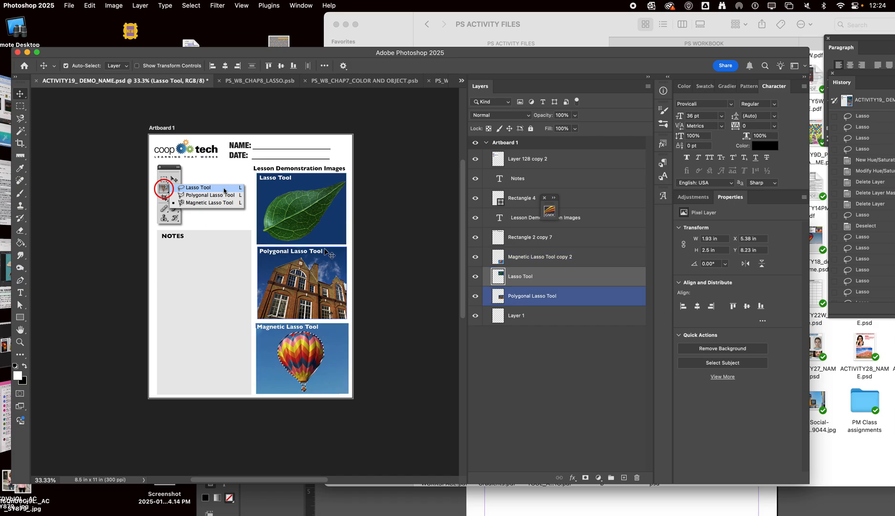
Clear the selection around the balloon and switch to the standard Lasso Tool
{"action": "key", "text": "super+d"}
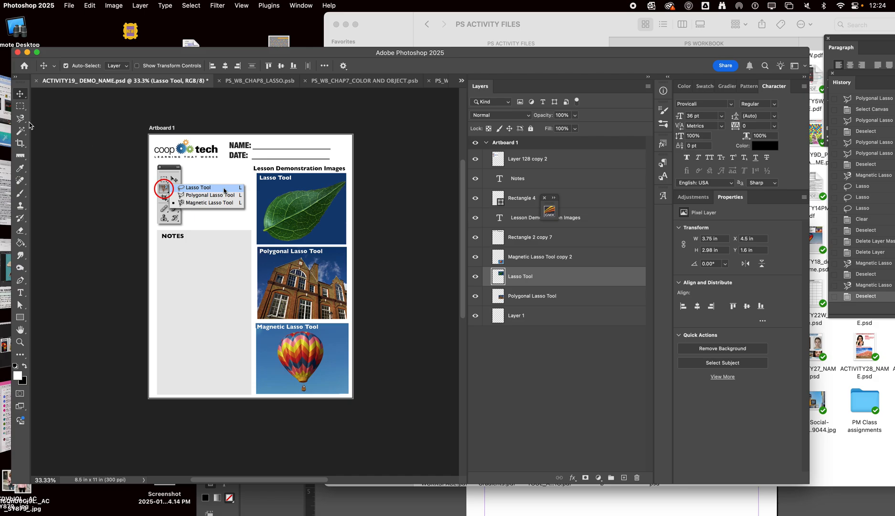
{"action": "left_click_drag", "start_coordinate": [20, 119], "coordinate": [50, 120]}
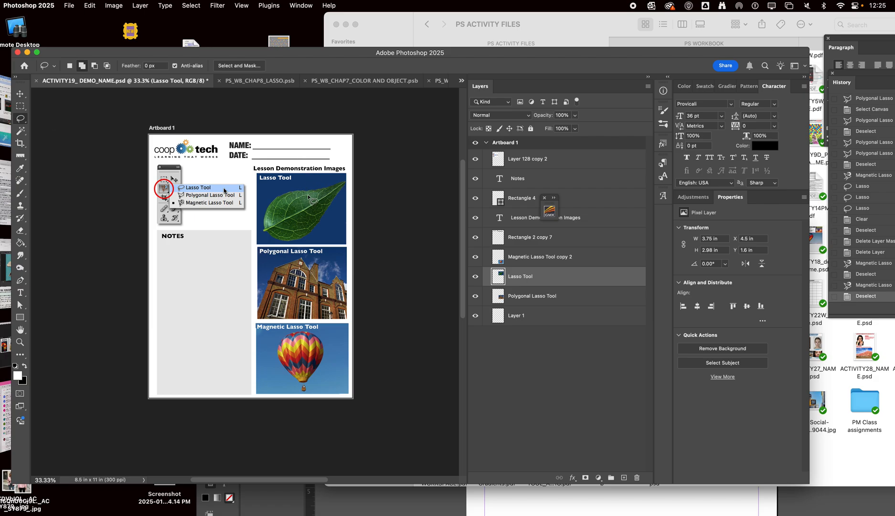
Draw a small trial freehand selection inside the leaf and deselect it
{"action": "mouse_move", "coordinate": [310, 200]}
{"action": "left_mouse_down"}
{"action": "mouse_move", "coordinate": [288, 196]}
{"action": "mouse_move", "coordinate": [278, 208]}
{"action": "mouse_move", "coordinate": [293, 220]}
{"action": "mouse_move", "coordinate": [306, 200]}
{"action": "left_mouse_up"}
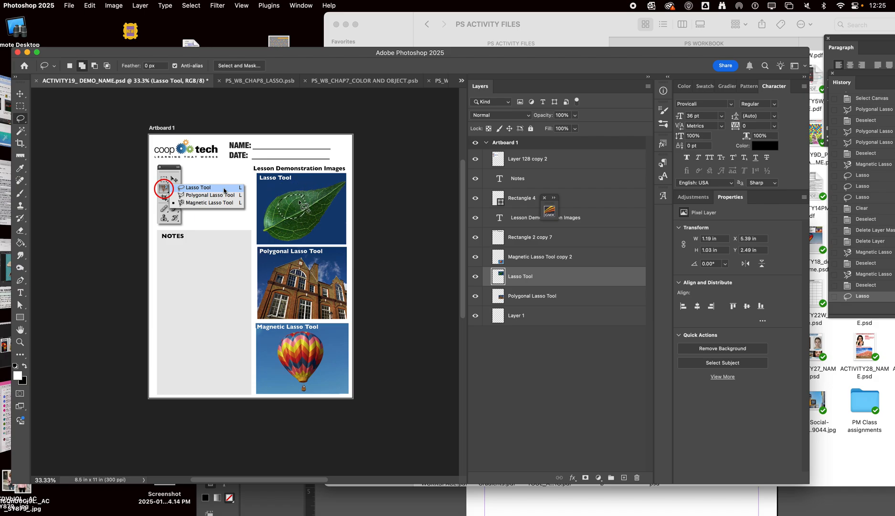
{"action": "key", "text": "super+d"}
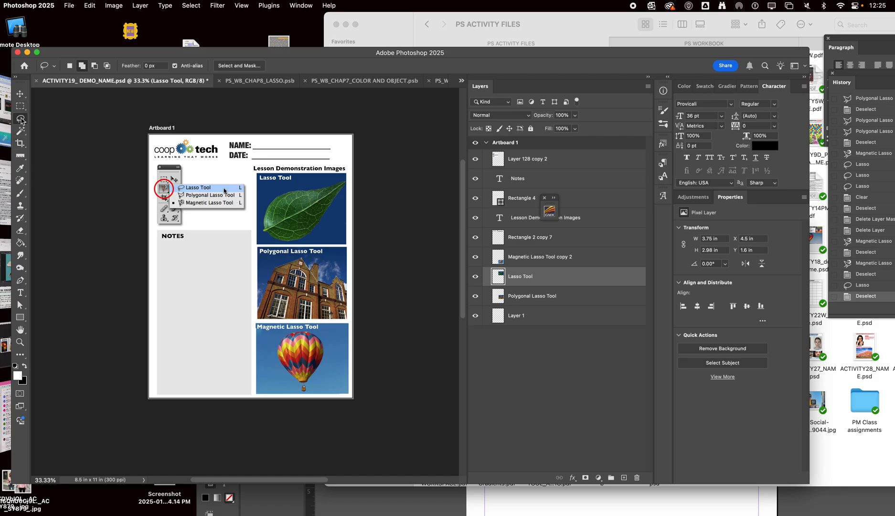
{"action": "left_click", "coordinate": [21, 119]}
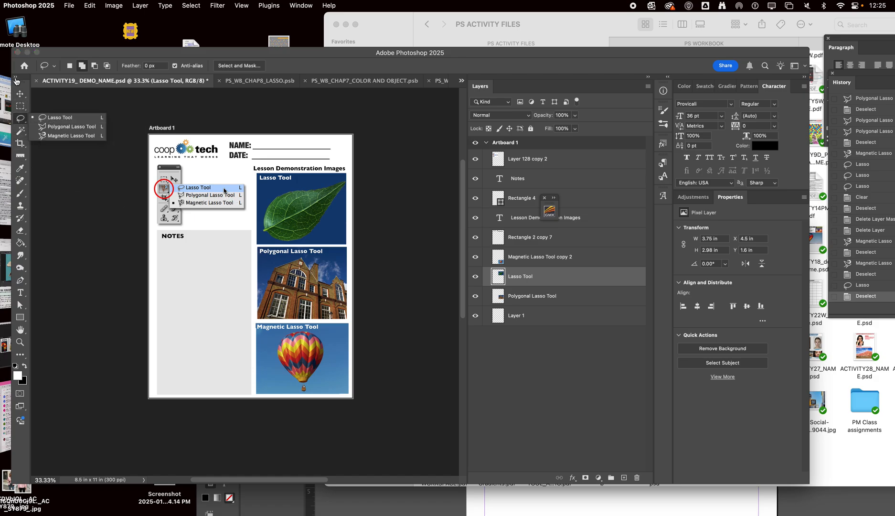
{"action": "left_click", "coordinate": [16, 78]}
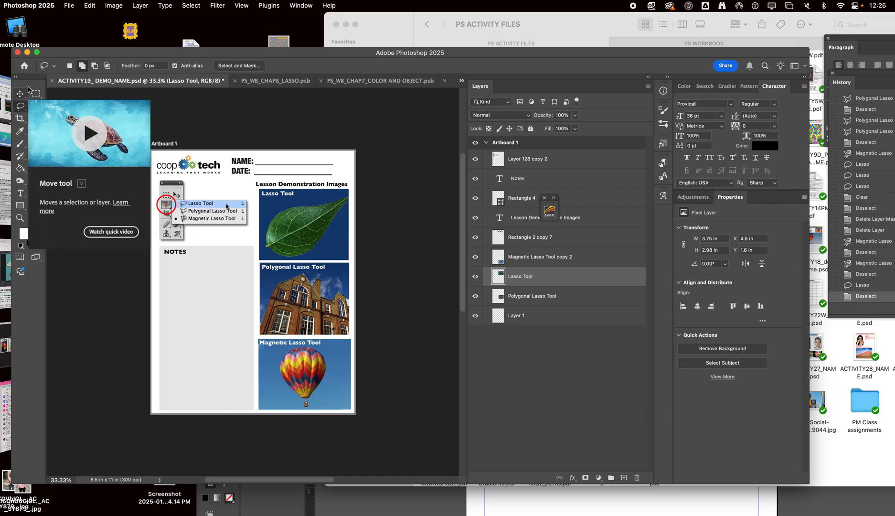
{"action": "left_click", "coordinate": [15, 77]}
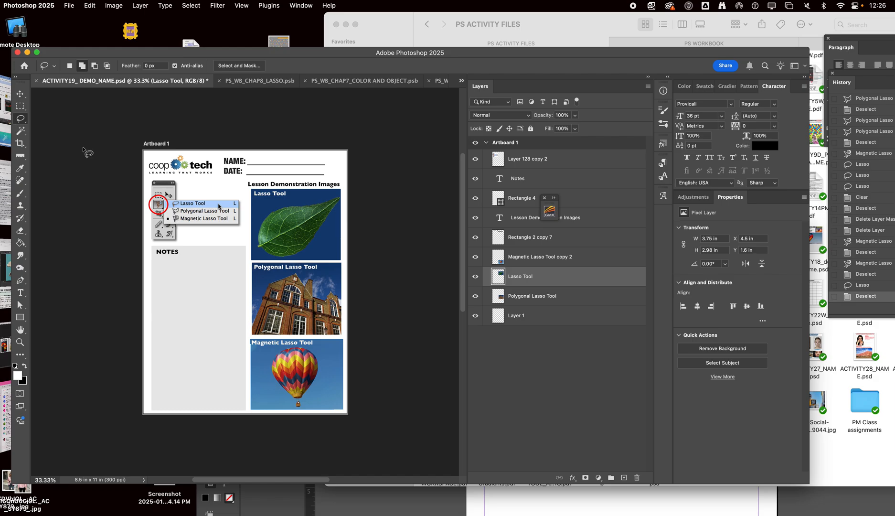
Trace the leaf with the Lasso in new-selection mode, and add the missed lower part to the selection
{"action": "left_click", "coordinate": [71, 66]}
{"action": "key", "text": "super+equal"}
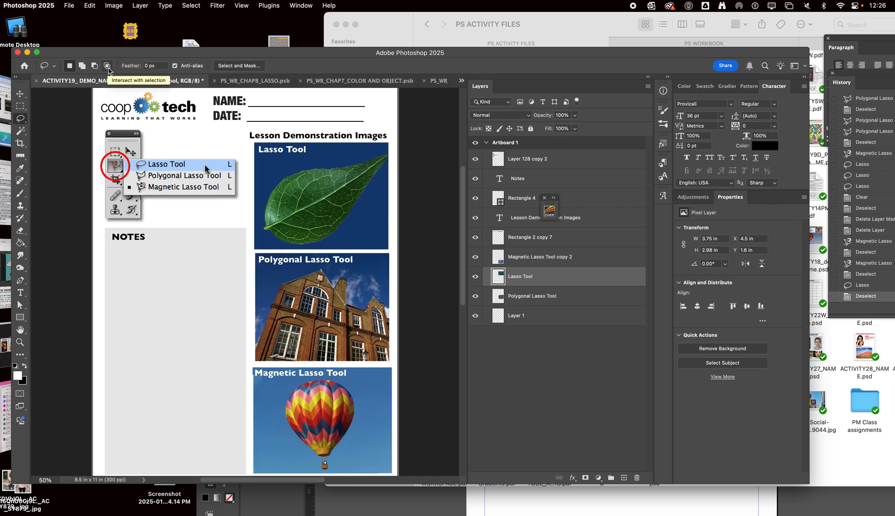
{"action": "scroll", "coordinate": [244, 143], "scroll_direction": "right", "scroll_amount": 3}
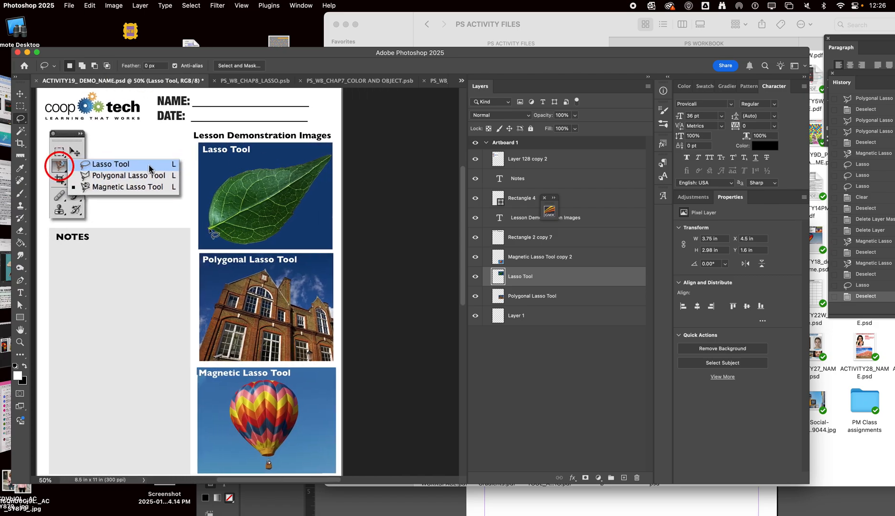
{"action": "mouse_move", "coordinate": [212, 234]}
{"action": "left_mouse_down"}
{"action": "mouse_move", "coordinate": [214, 202]}
{"action": "mouse_move", "coordinate": [239, 177]}
{"action": "left_mouse_up"}
{"action": "mouse_move", "coordinate": [239, 176]}
{"action": "left_mouse_down"}
{"action": "mouse_move", "coordinate": [331, 156]}
{"action": "mouse_move", "coordinate": [284, 226]}
{"action": "left_mouse_up"}
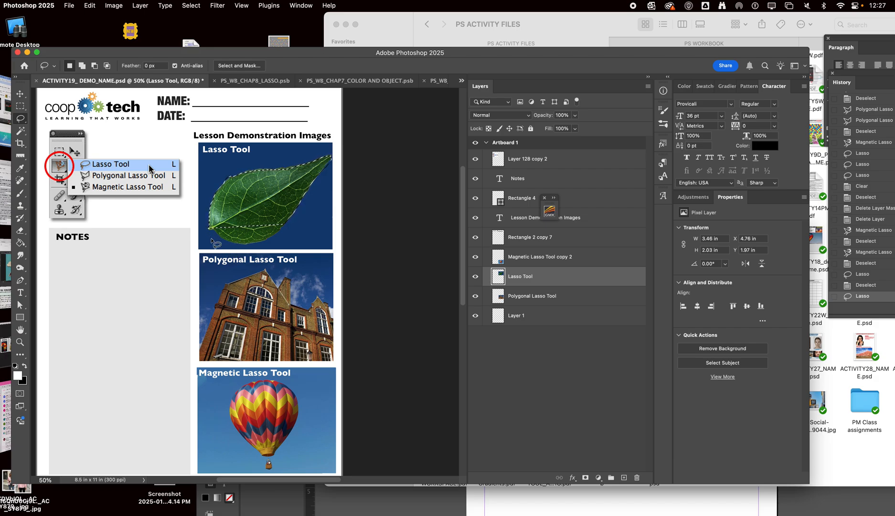
{"action": "left_click", "coordinate": [83, 66]}
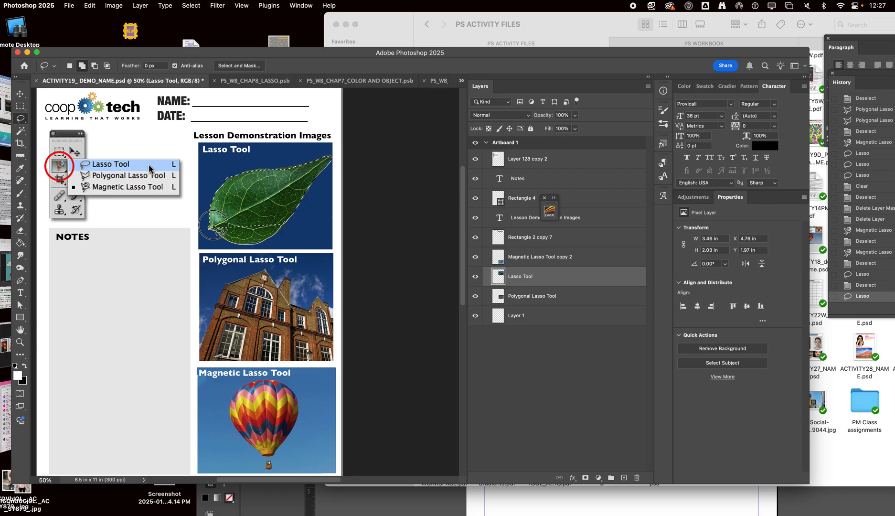
{"action": "left_click_drag", "start_coordinate": [214, 226], "coordinate": [213, 226]}
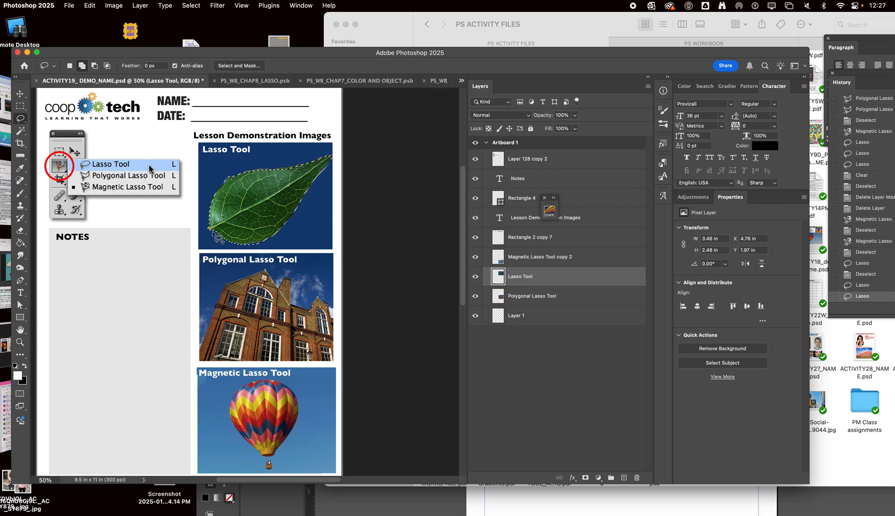
Subtract the excess blue background along the leaf's lower edge, upper edge and tip from the lasso selection
{"action": "left_click", "coordinate": [95, 65]}
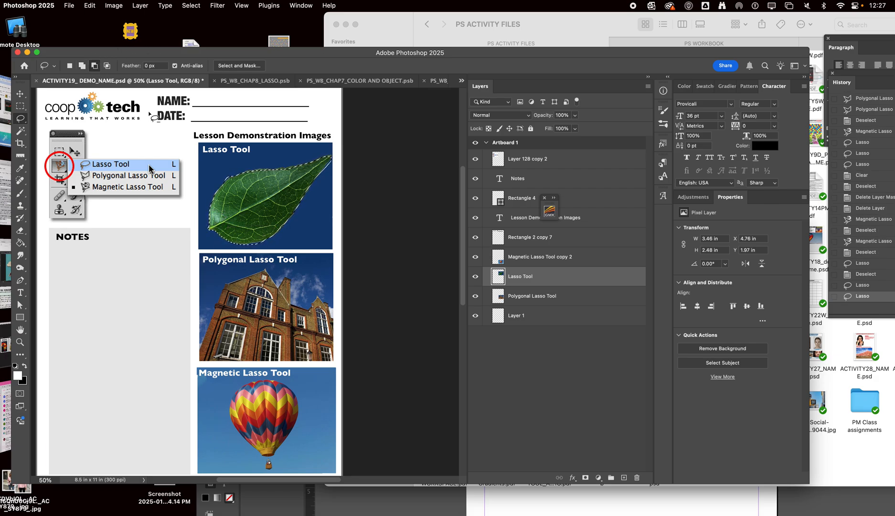
{"action": "key", "text": "super+plus"}
{"action": "key", "text": "super+plus"}
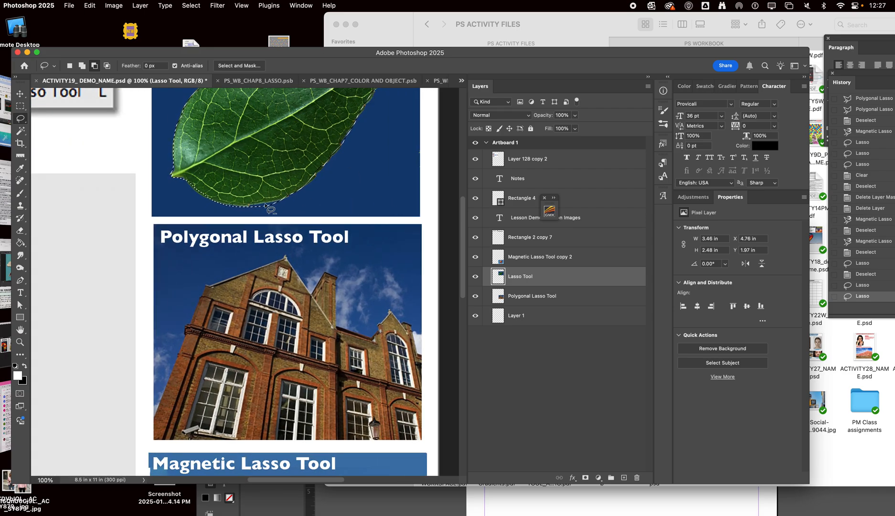
{"action": "mouse_move", "coordinate": [284, 200]}
{"action": "left_mouse_down"}
{"action": "mouse_move", "coordinate": [242, 207]}
{"action": "mouse_move", "coordinate": [275, 210]}
{"action": "mouse_move", "coordinate": [262, 202]}
{"action": "left_mouse_up"}
{"action": "scroll", "coordinate": [262, 201], "scroll_direction": "up", "scroll_amount": 3}
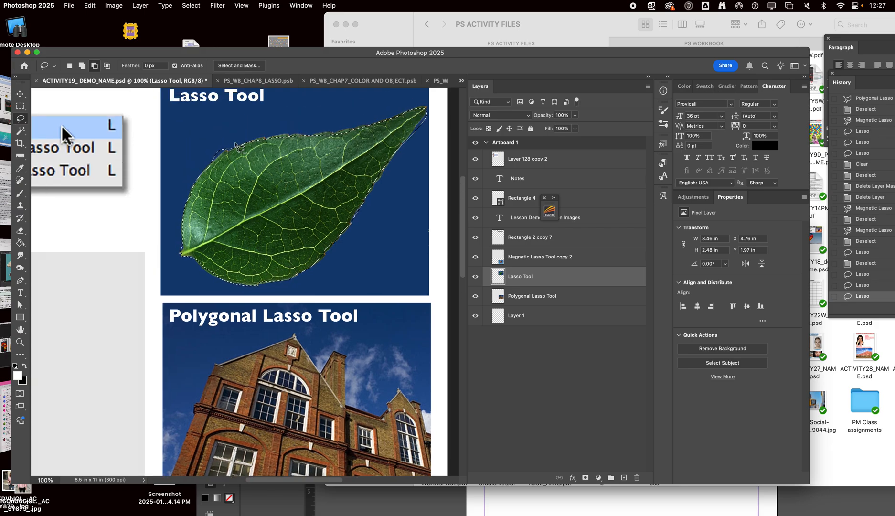
{"action": "left_click_drag", "start_coordinate": [235, 145], "coordinate": [210, 147]}
{"action": "mouse_move", "coordinate": [429, 111]}
{"action": "left_mouse_down"}
{"action": "mouse_move", "coordinate": [407, 144]}
{"action": "mouse_move", "coordinate": [429, 111]}
{"action": "left_mouse_up"}
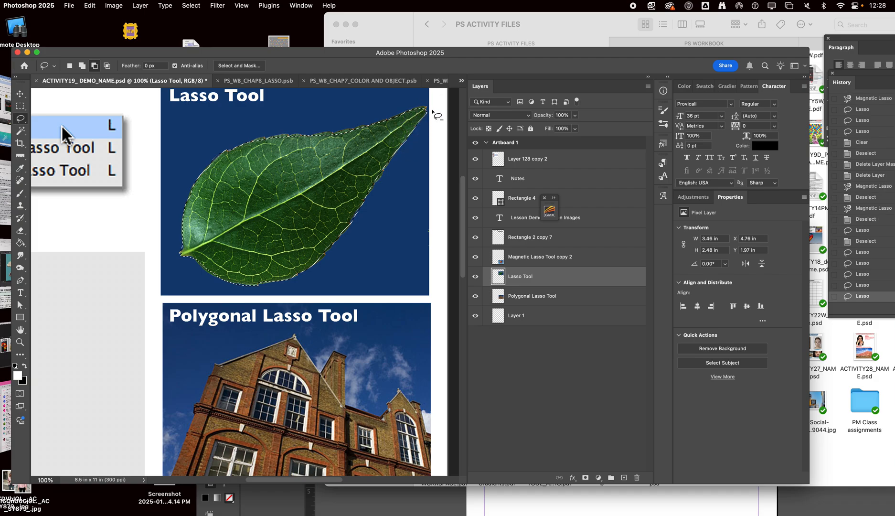
Add the missed slivers near the leaf's tip, upper edge and lower edge to the lasso selection
{"action": "key", "text": "shift"}
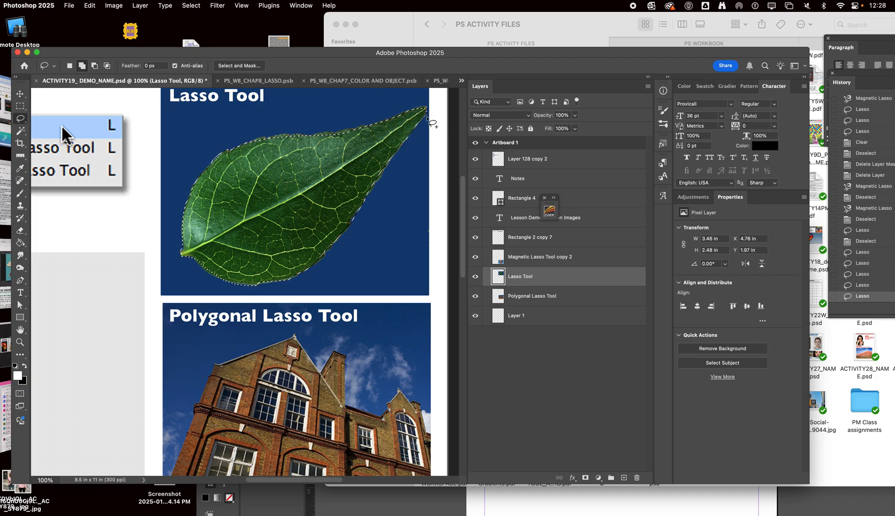
{"action": "mouse_move", "coordinate": [427, 116]}
{"action": "left_mouse_down"}
{"action": "mouse_move", "coordinate": [423, 107]}
{"action": "mouse_move", "coordinate": [401, 109]}
{"action": "mouse_move", "coordinate": [412, 123]}
{"action": "left_mouse_up"}
{"action": "mouse_move", "coordinate": [369, 129]}
{"action": "left_mouse_down"}
{"action": "mouse_move", "coordinate": [253, 142]}
{"action": "mouse_move", "coordinate": [260, 151]}
{"action": "mouse_move", "coordinate": [331, 150]}
{"action": "mouse_move", "coordinate": [373, 129]}
{"action": "left_mouse_up"}
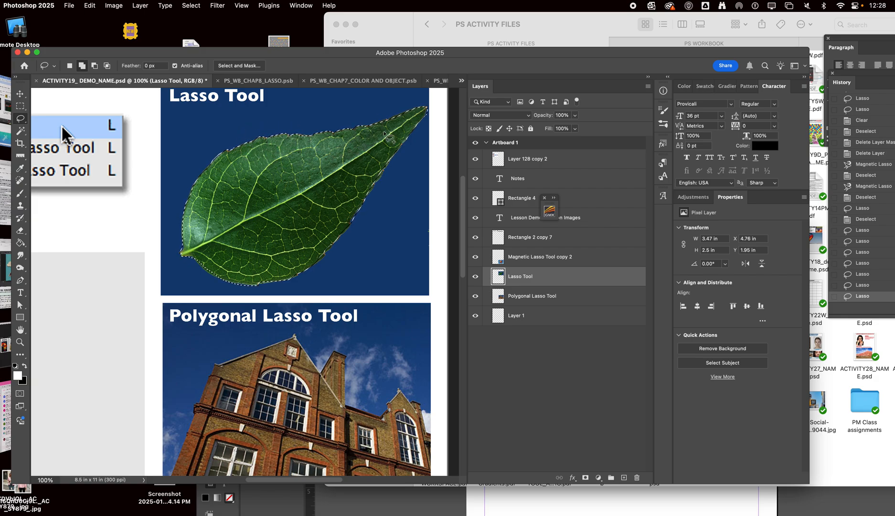
{"action": "mouse_move", "coordinate": [194, 259]}
{"action": "left_mouse_down"}
{"action": "mouse_move", "coordinate": [224, 280]}
{"action": "mouse_move", "coordinate": [216, 267]}
{"action": "left_mouse_up"}
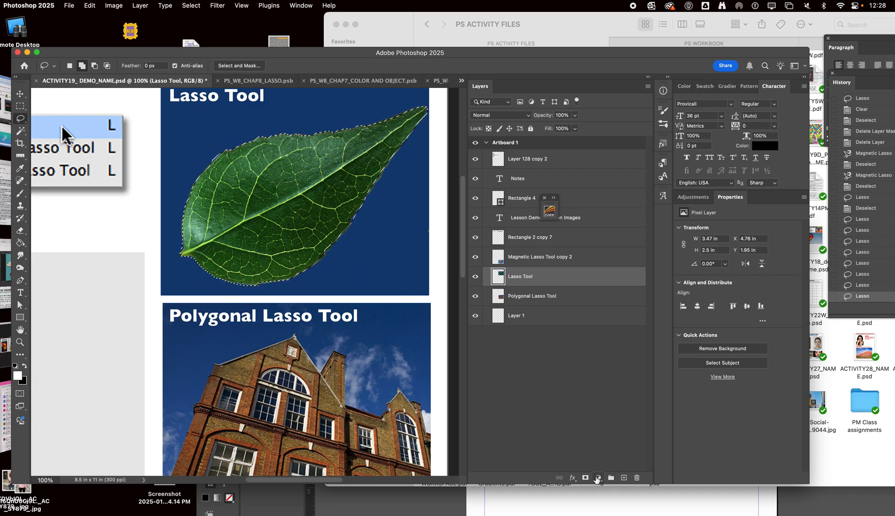
Add a Hue/Saturation adjustment layer from the leaf selection and set Hue to +114
{"action": "left_click", "coordinate": [597, 478]}
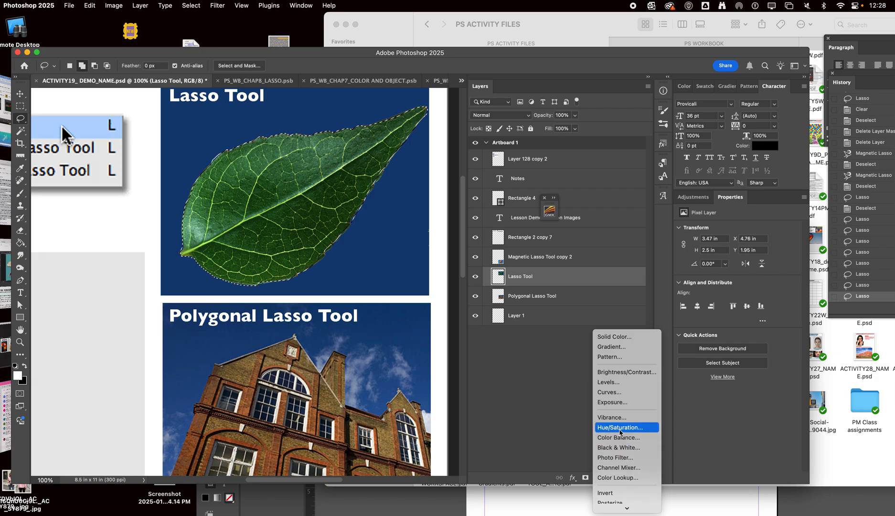
{"action": "left_click", "coordinate": [623, 428]}
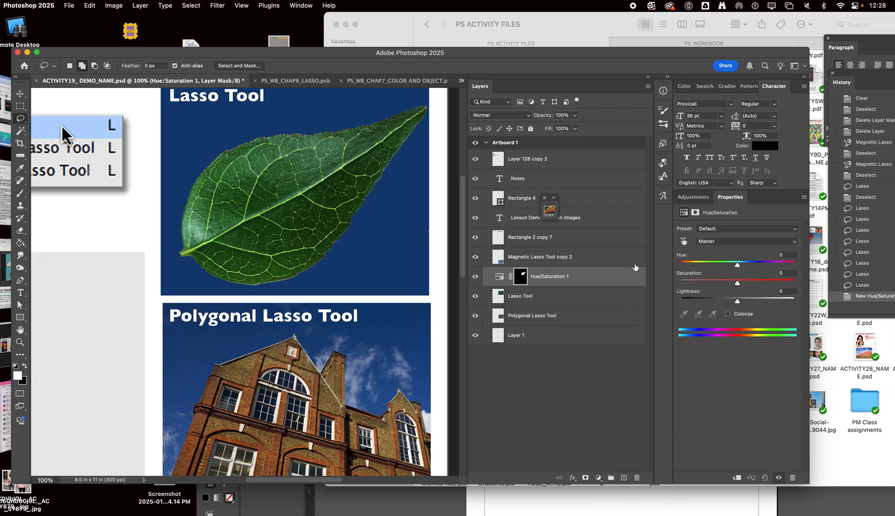
{"action": "left_click_drag", "start_coordinate": [738, 267], "coordinate": [780, 268]}
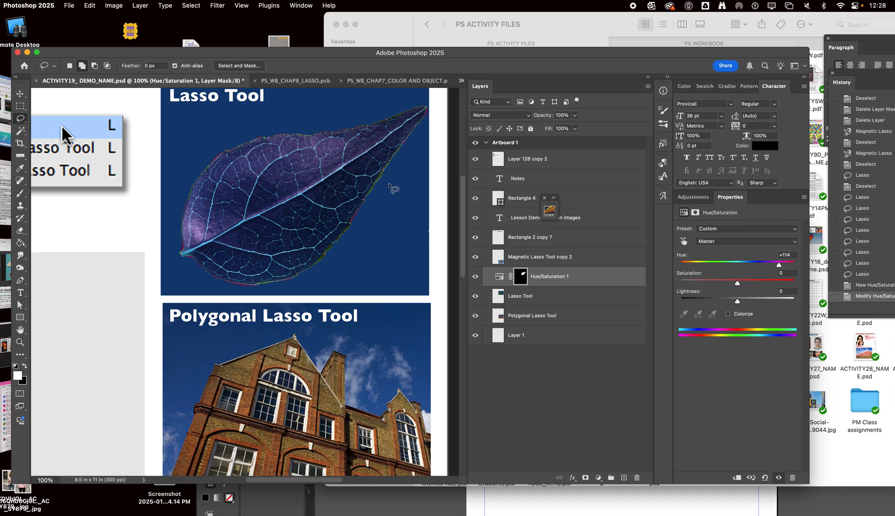
Hide the leaf's adjustment layer and add an unmasked Hue/Saturation adjustment with Hue +122 above the Lasso Tool layer
{"action": "left_click", "coordinate": [476, 277]}
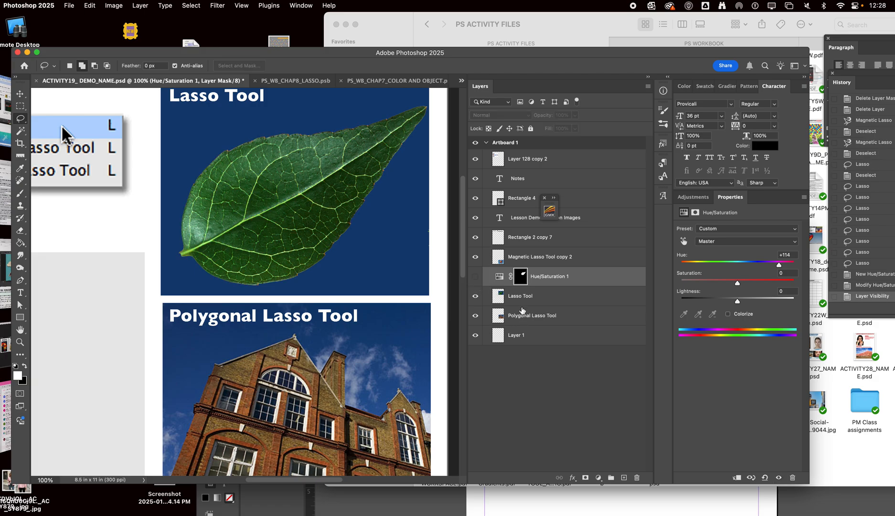
{"action": "left_click", "coordinate": [527, 305]}
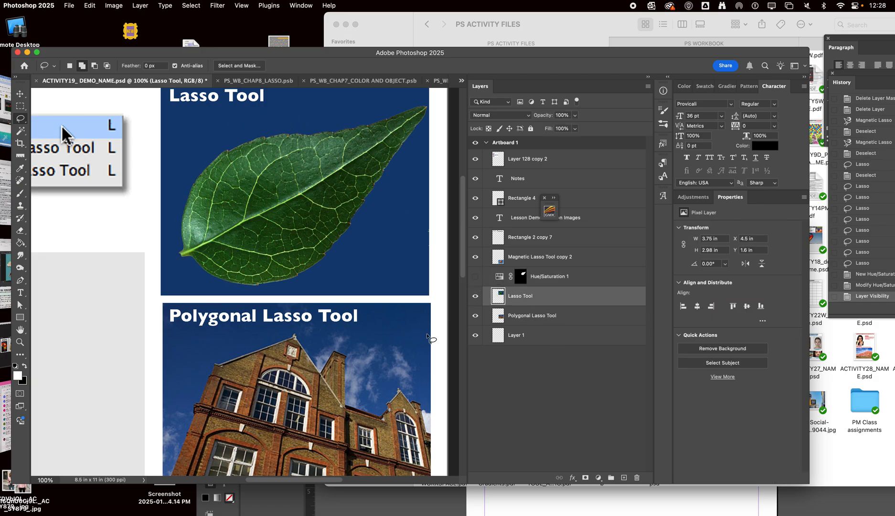
{"action": "left_click", "coordinate": [577, 478]}
{"action": "left_click", "coordinate": [659, 459]}
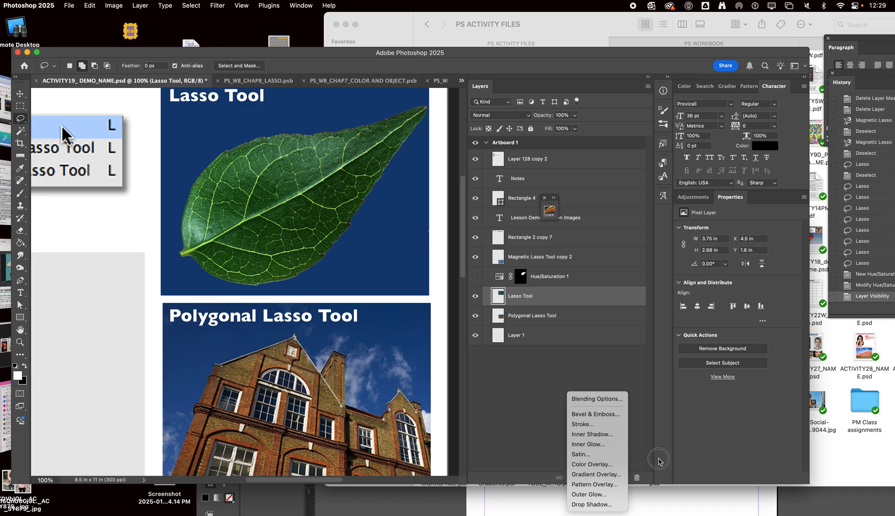
{"action": "left_click", "coordinate": [599, 478]}
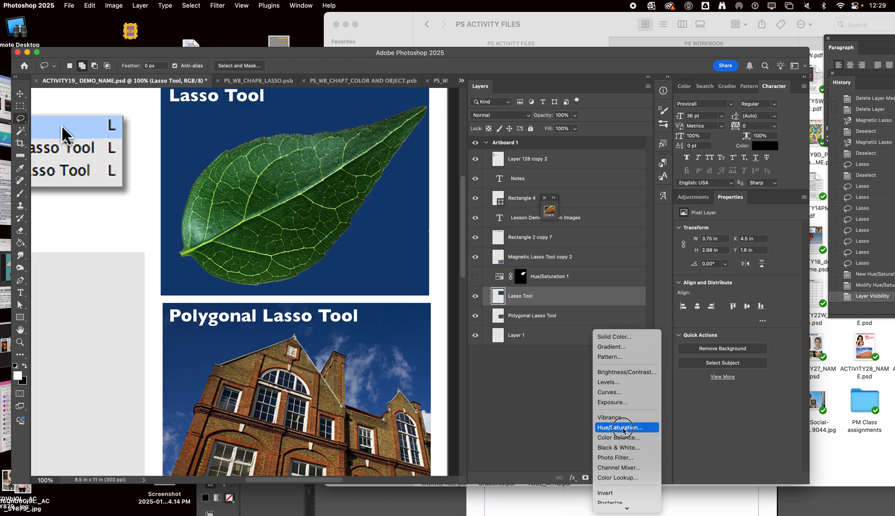
{"action": "left_click", "coordinate": [675, 458]}
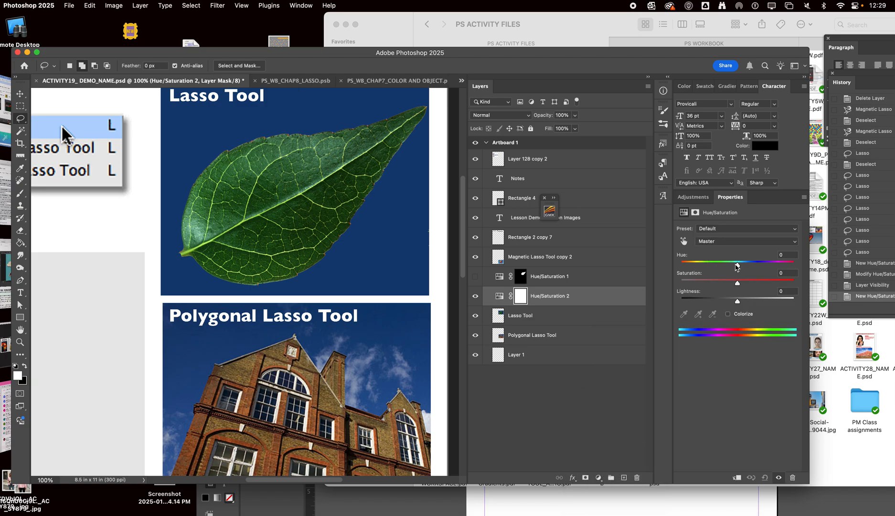
{"action": "left_click_drag", "start_coordinate": [738, 264], "coordinate": [781, 264]}
{"action": "scroll", "coordinate": [287, 252], "scroll_direction": "down", "scroll_amount": 5}
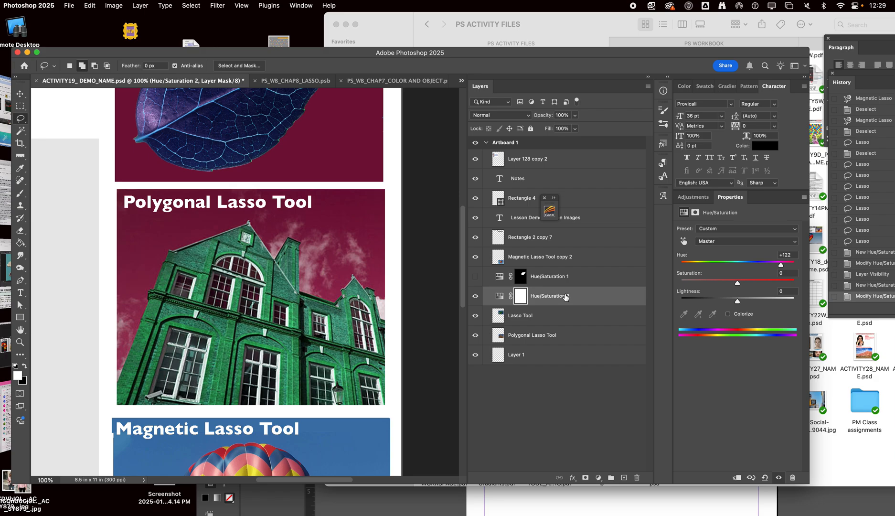
Delete the unmasked Hue/Saturation layer and show the leaf's masked adjustment layer again
{"action": "key", "text": "BackSpace"}
{"action": "key", "text": "BackSpace"}
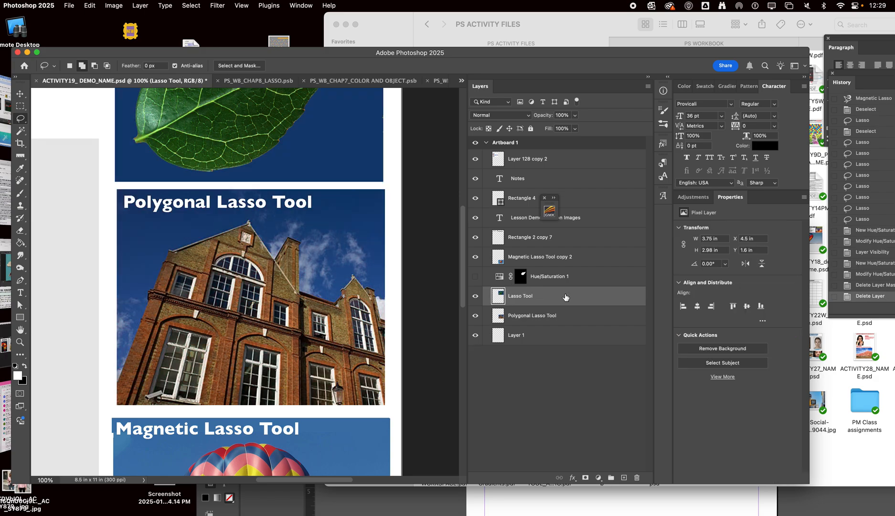
{"action": "left_click", "coordinate": [476, 276]}
{"action": "scroll", "coordinate": [238, 199], "scroll_direction": "up", "scroll_amount": 6}
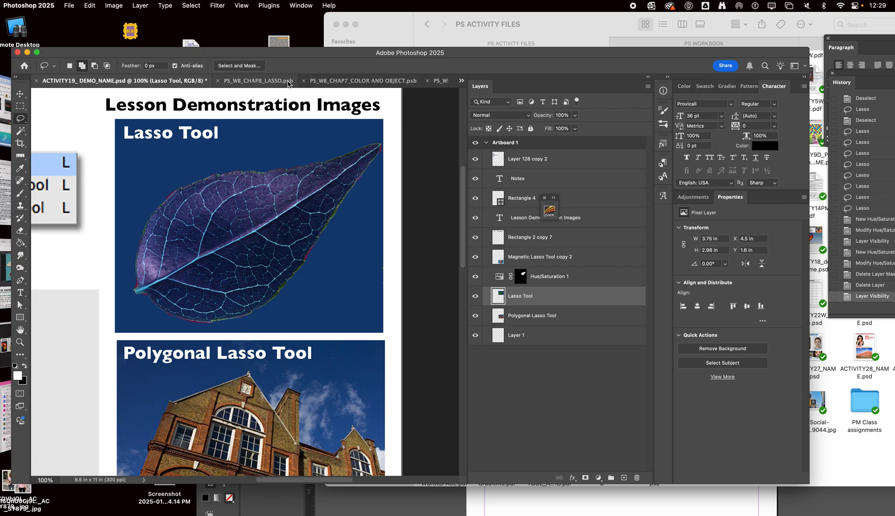
Switch to the ACTIVITY19_NAME.psd document and rasterize the cat smart object layer
{"action": "left_click", "coordinate": [461, 80]}
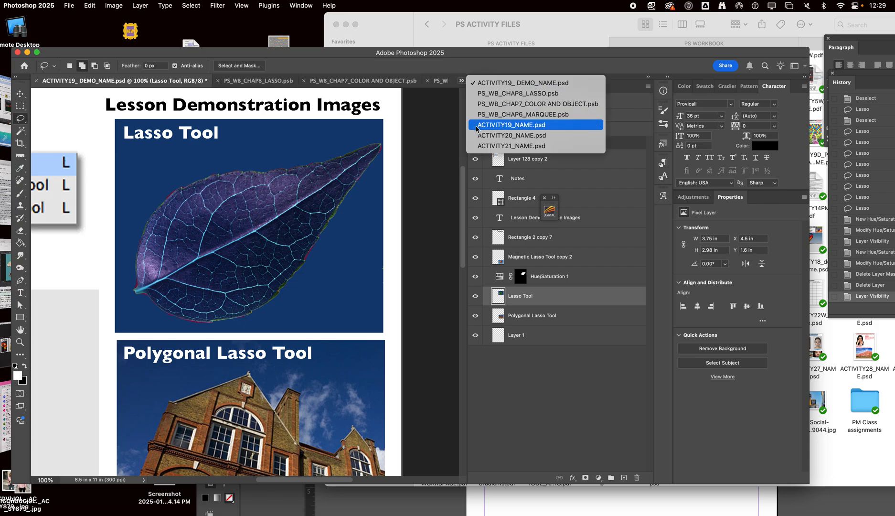
{"action": "left_click", "coordinate": [512, 125]}
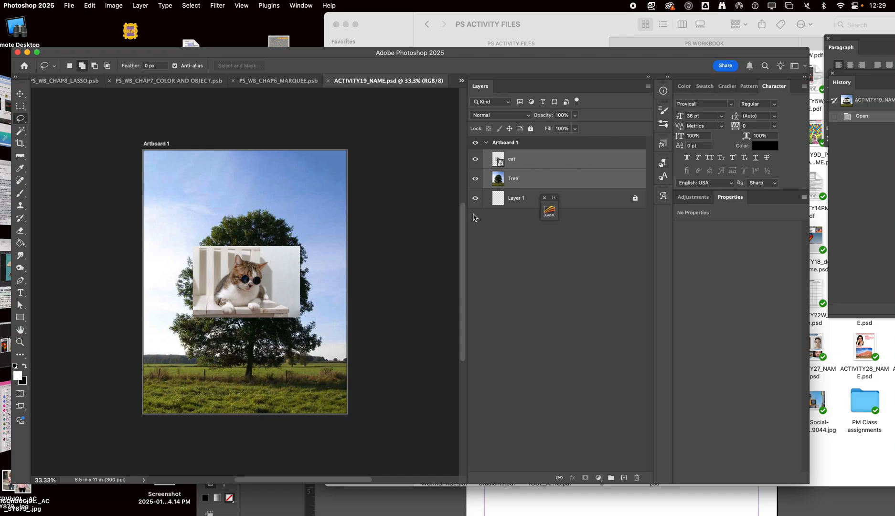
{"action": "left_click", "coordinate": [510, 168]}
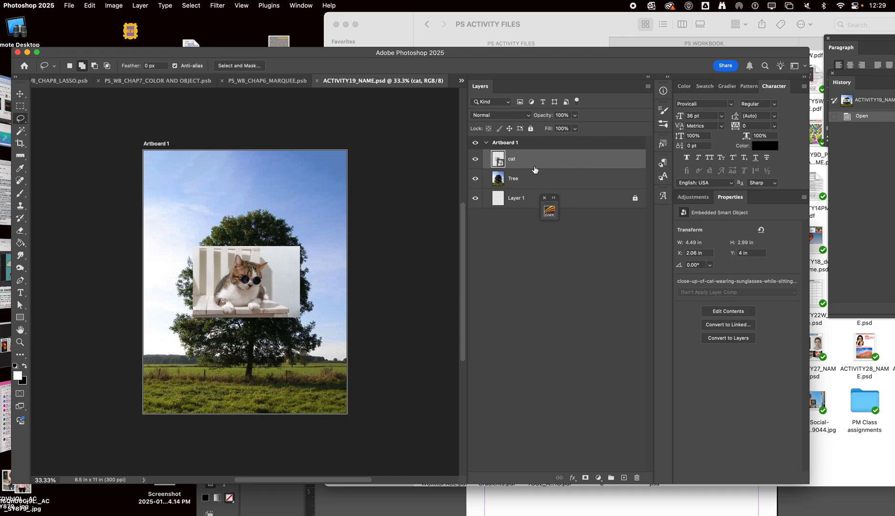
{"action": "left_click", "coordinate": [139, 5]}
{"action": "mouse_move", "coordinate": [239, 209]}
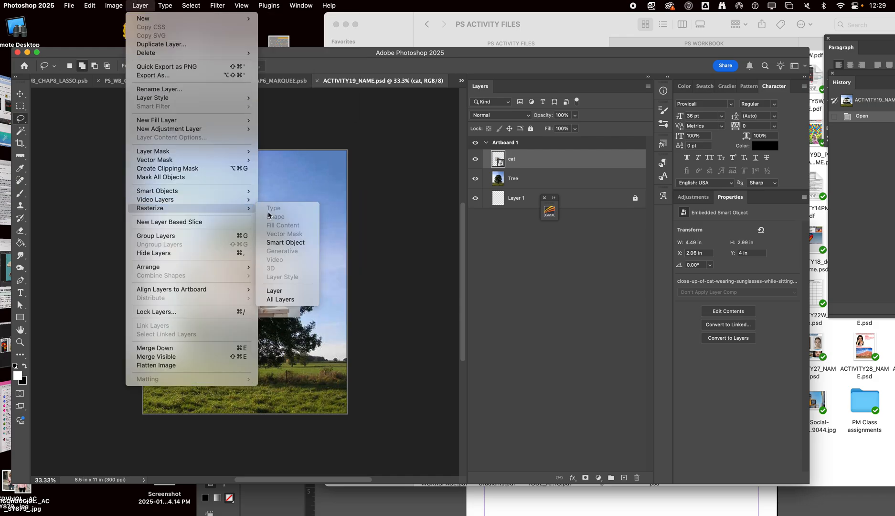
{"action": "left_click", "coordinate": [285, 243]}
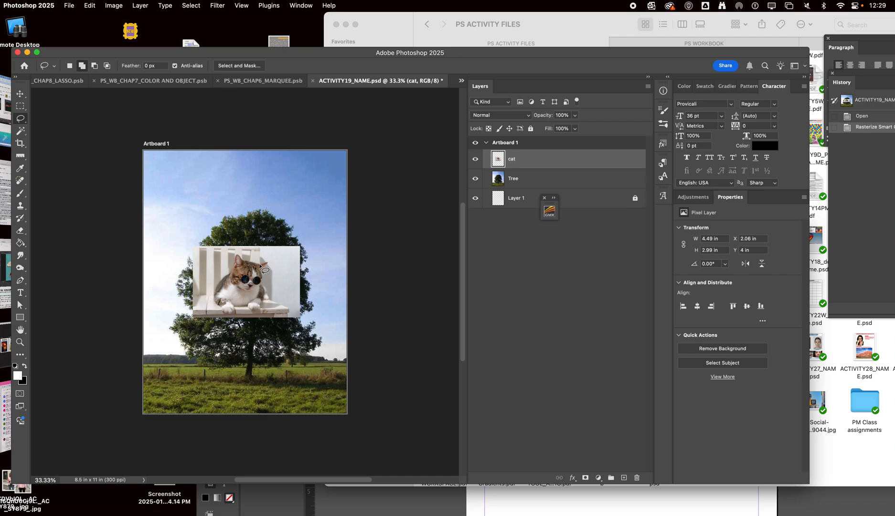
Lasso around the cat on the cat layer, and subtract the excess area above its ear from the selection
{"action": "mouse_move", "coordinate": [250, 262]}
{"action": "left_mouse_down"}
{"action": "mouse_move", "coordinate": [269, 262]}
{"action": "mouse_move", "coordinate": [262, 282]}
{"action": "mouse_move", "coordinate": [269, 298]}
{"action": "mouse_move", "coordinate": [221, 312]}
{"action": "mouse_move", "coordinate": [216, 286]}
{"action": "mouse_move", "coordinate": [242, 260]}
{"action": "left_mouse_up"}
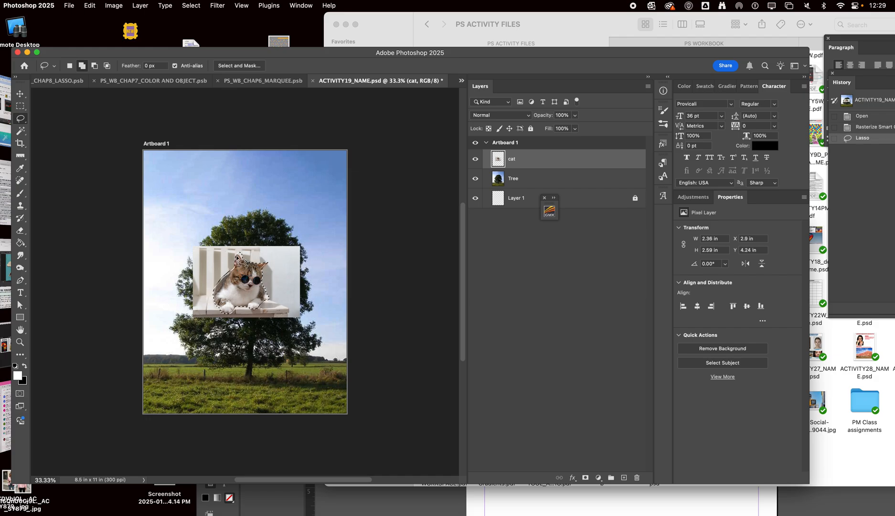
{"action": "left_click", "coordinate": [94, 66]}
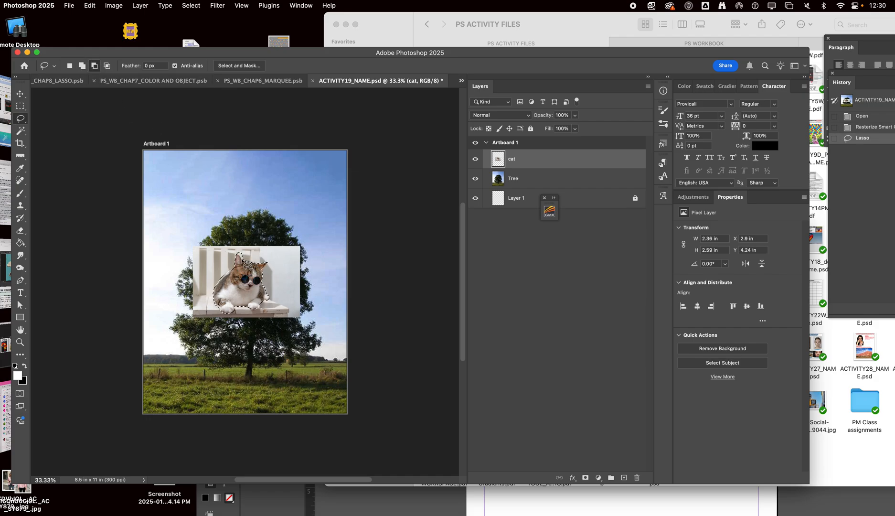
{"action": "mouse_move", "coordinate": [241, 259]}
{"action": "left_mouse_down"}
{"action": "mouse_move", "coordinate": [234, 253]}
{"action": "mouse_move", "coordinate": [246, 250]}
{"action": "mouse_move", "coordinate": [255, 265]}
{"action": "mouse_move", "coordinate": [238, 262]}
{"action": "left_mouse_up"}
Invert the cat selection and delete the bench background from the cat layer
{"action": "left_click", "coordinate": [191, 5]}
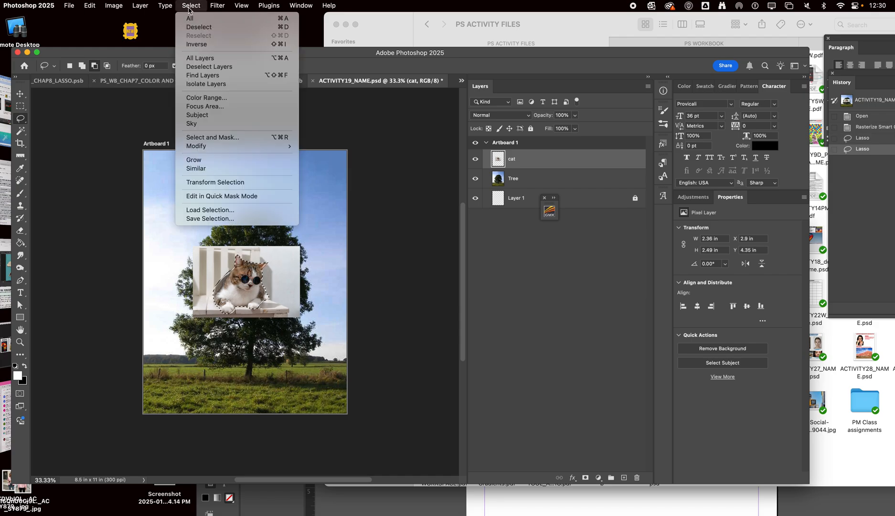
{"action": "left_click", "coordinate": [201, 47]}
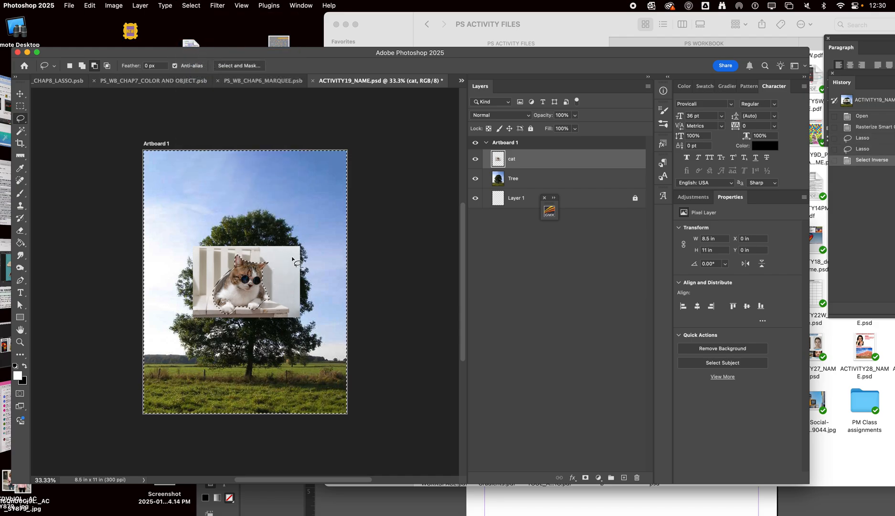
{"action": "key", "text": "Delete"}
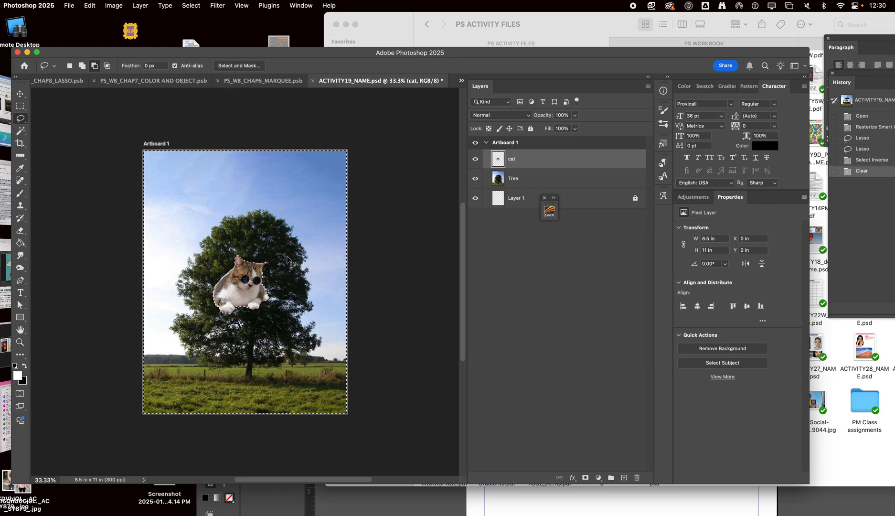
Deselect and move the cut-out cat up so that it sits on top of the tree
{"action": "key", "text": "super+d"}
{"action": "left_click", "coordinate": [20, 94]}
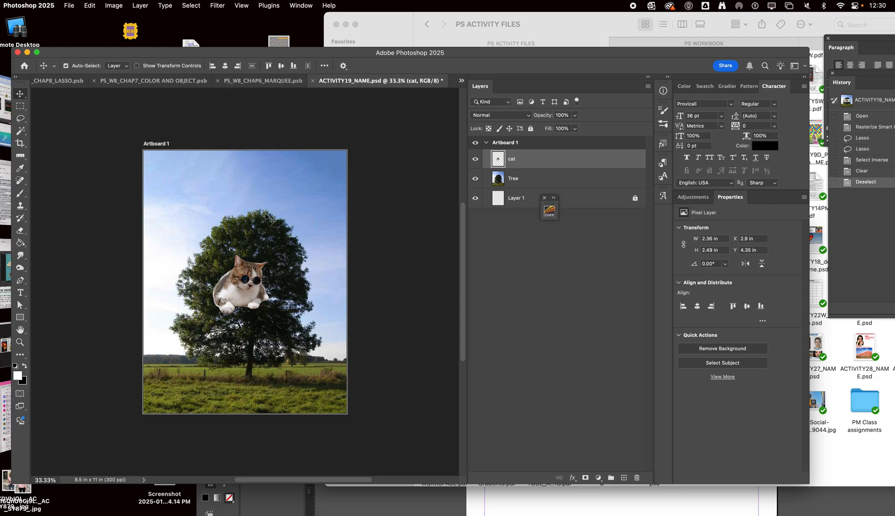
{"action": "left_click_drag", "start_coordinate": [249, 296], "coordinate": [259, 217]}
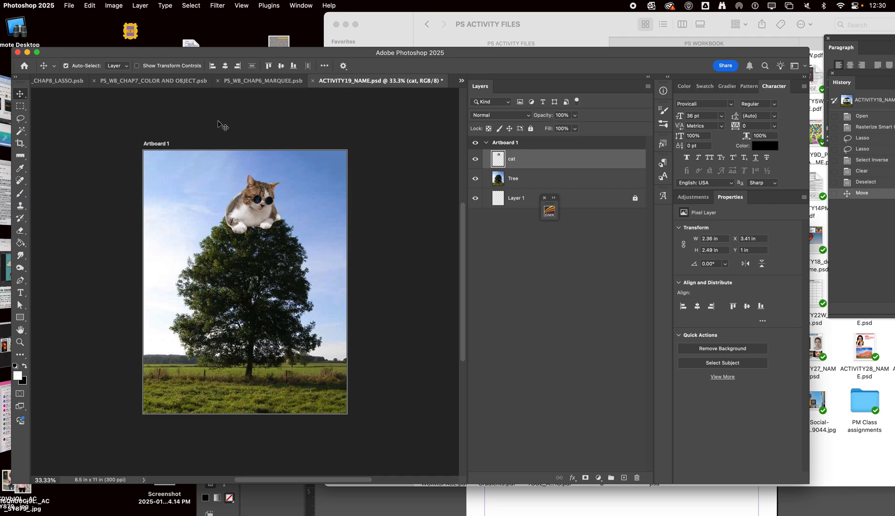
Switch to the open ACTIVITY19_ DEMO_NAME.psd document
{"action": "left_click", "coordinate": [462, 80]}
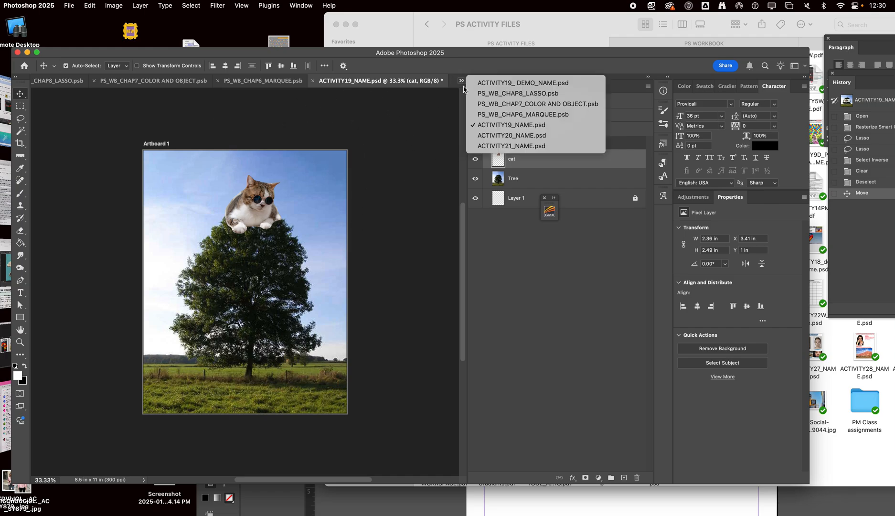
{"action": "left_click", "coordinate": [510, 84]}
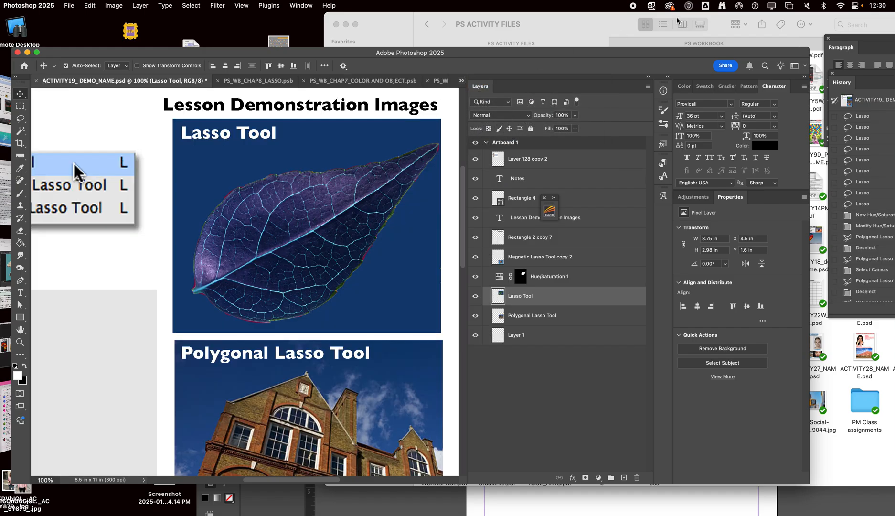